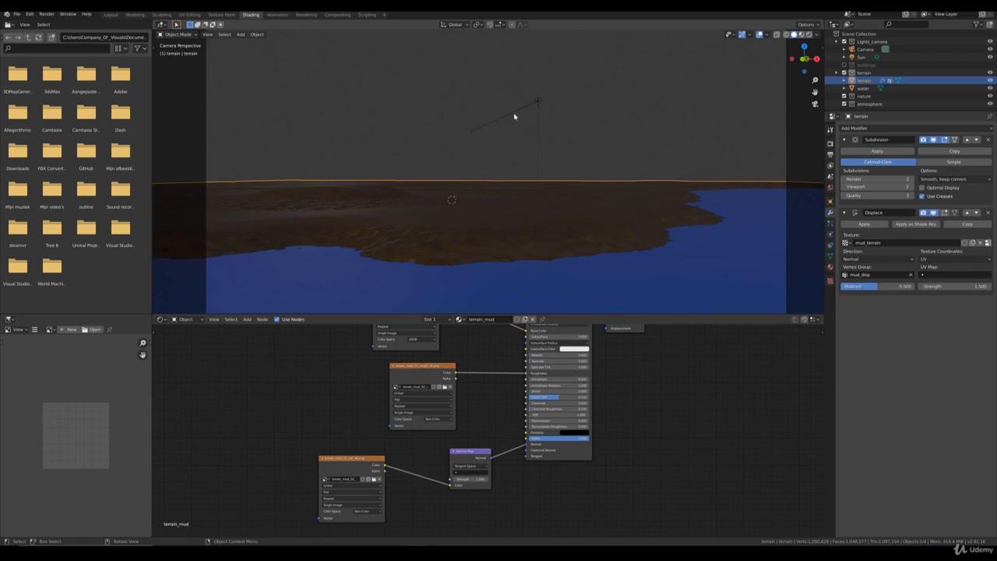
# - Set the world background color to an Environment Texture and load HDR_16K_blue_sky_clouds.hdr from the hdri folder
pyautogui.click(830, 188)
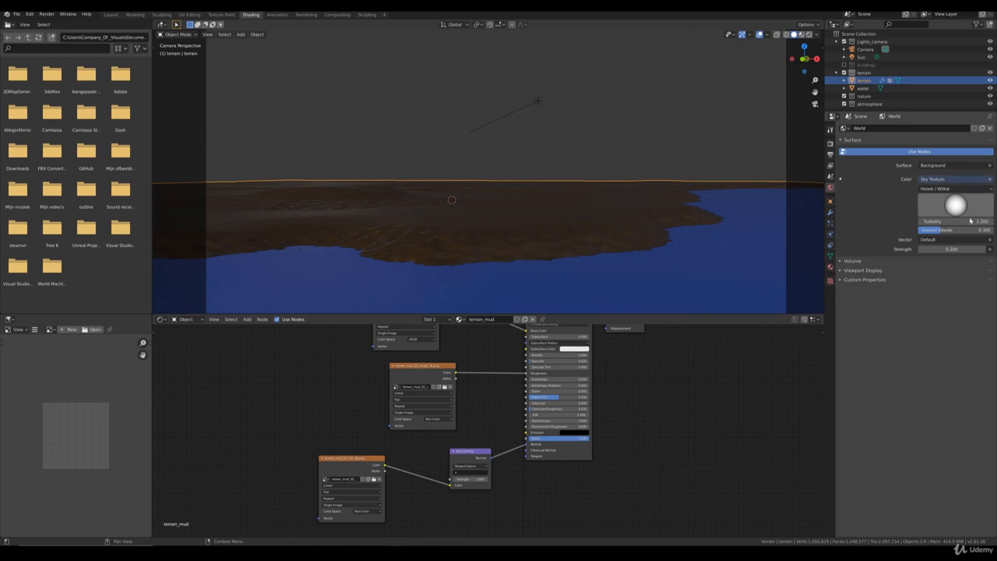
pyautogui.click(940, 180)
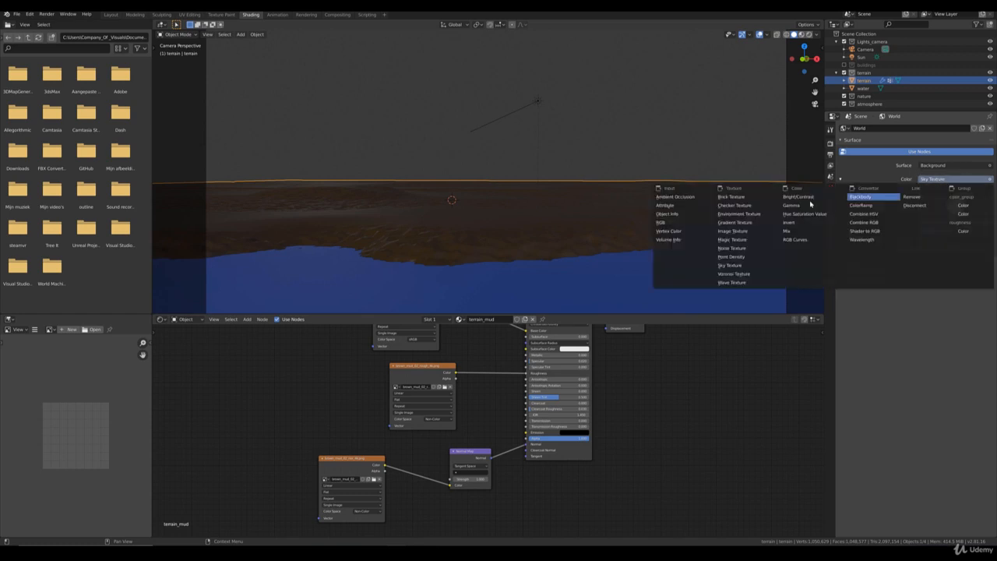
pyautogui.click(751, 219)
pyautogui.click(979, 189)
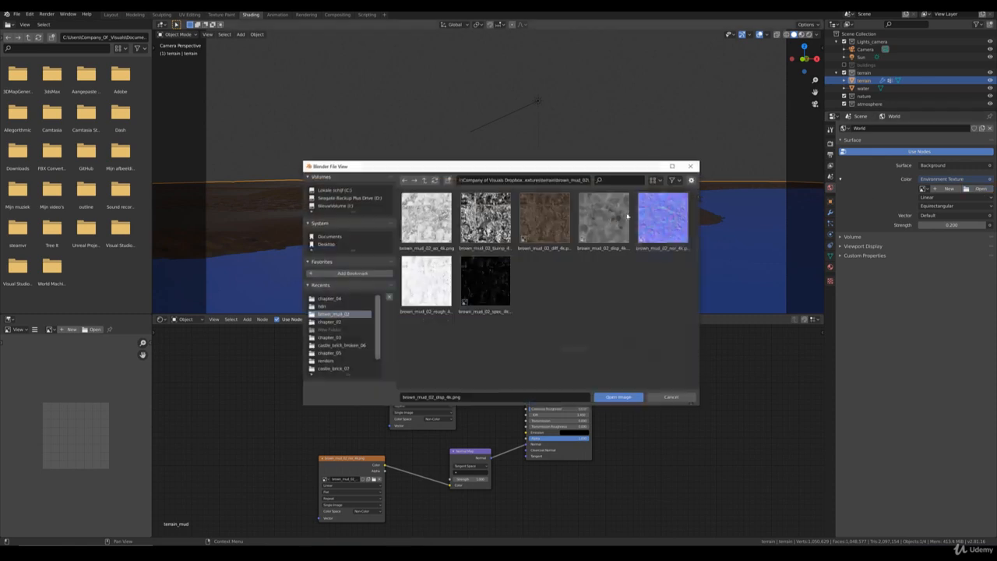
pyautogui.click(333, 307)
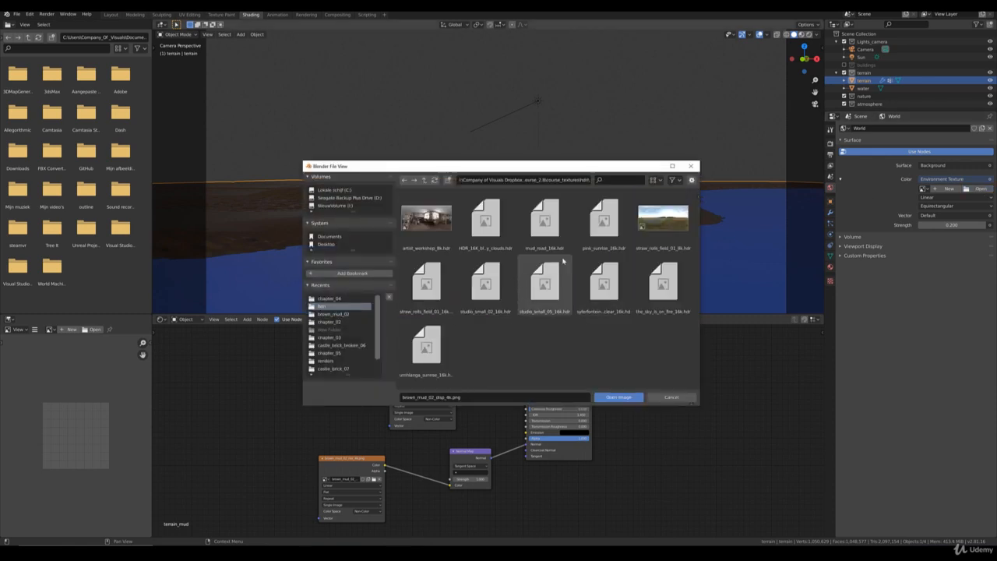
pyautogui.click(484, 224)
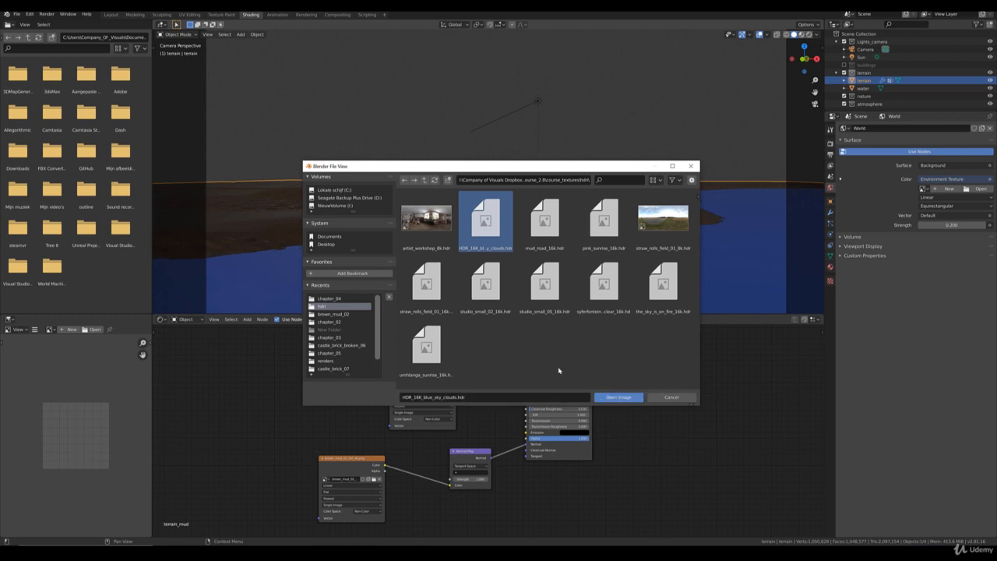
pyautogui.click(623, 399)
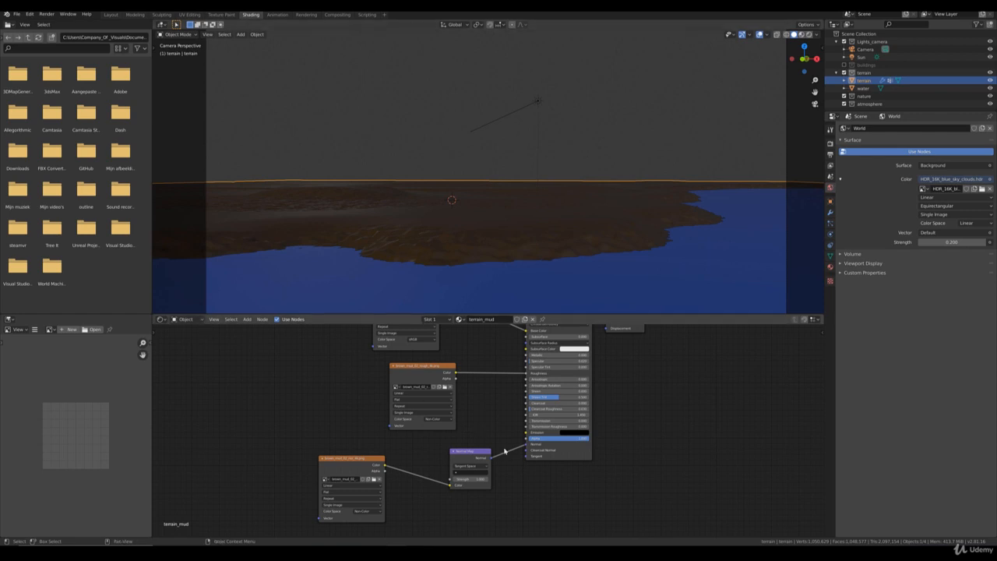
# - Show the World shader nodes in the node editor and move the environment texture node further away from the Background node
pyautogui.moveTo(652, 378); pyautogui.dragTo(670, 414, button='middle')
pyautogui.scroll(1, 670, 414)
pyautogui.click(186, 319)
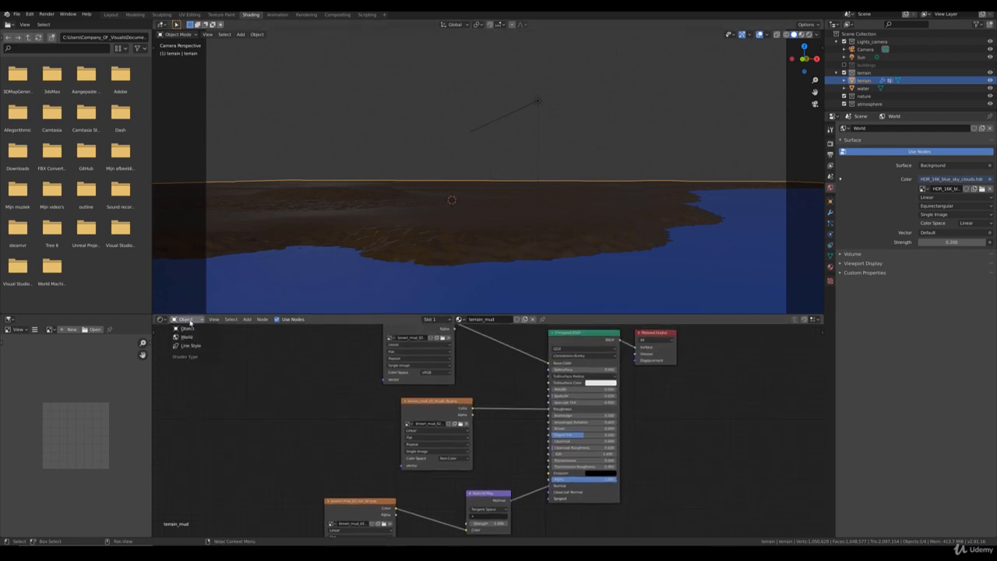
pyautogui.click(189, 340)
pyautogui.moveTo(627, 462); pyautogui.dragTo(620, 489, button='middle')
pyautogui.moveTo(498, 369); pyautogui.dragTo(406, 374)
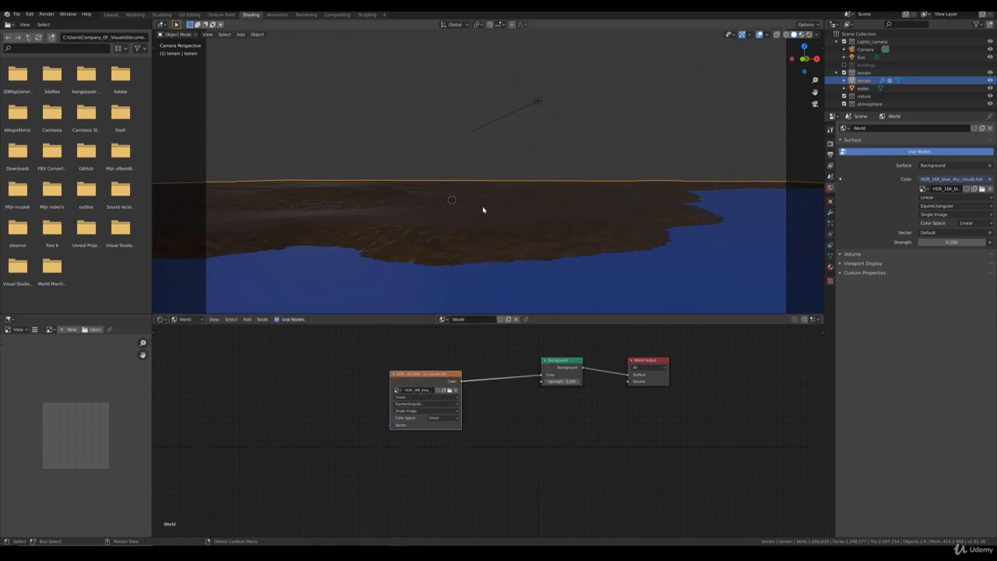
# - Display the viewport in Rendered shading and set the world background strength to 1
pyautogui.press('z')
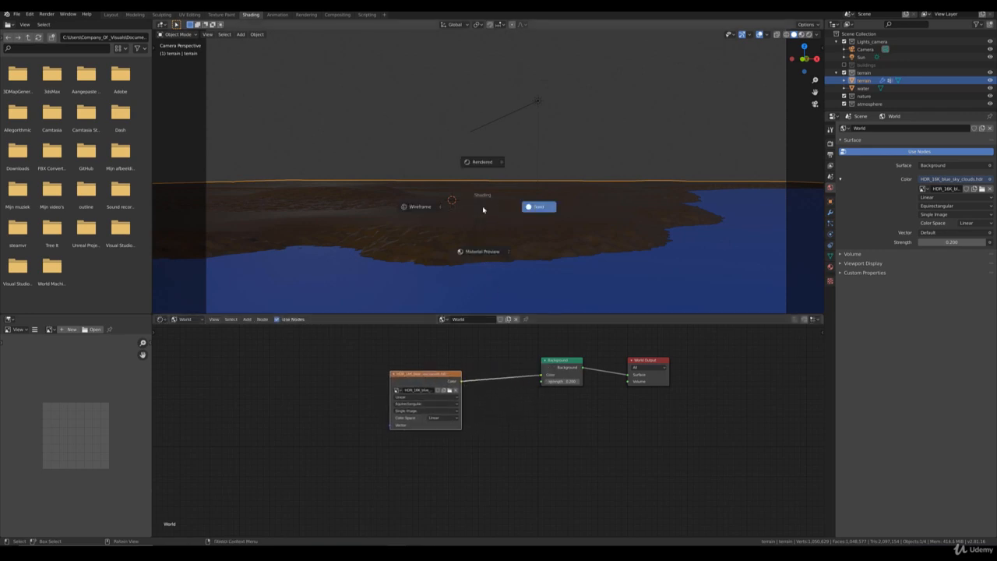
pyautogui.click(482, 162)
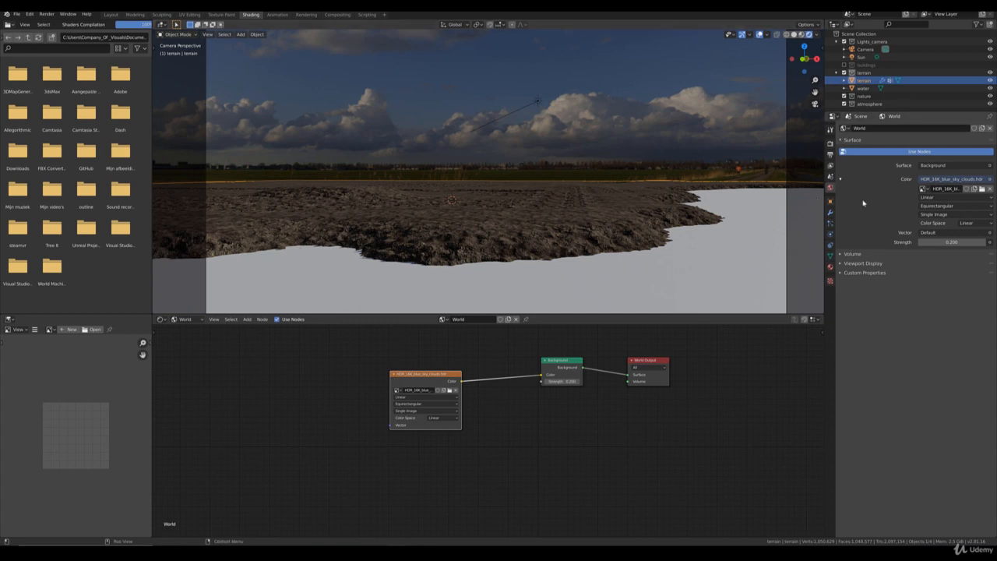
pyautogui.click(966, 244)
pyautogui.write('1')
pyautogui.press('Return')
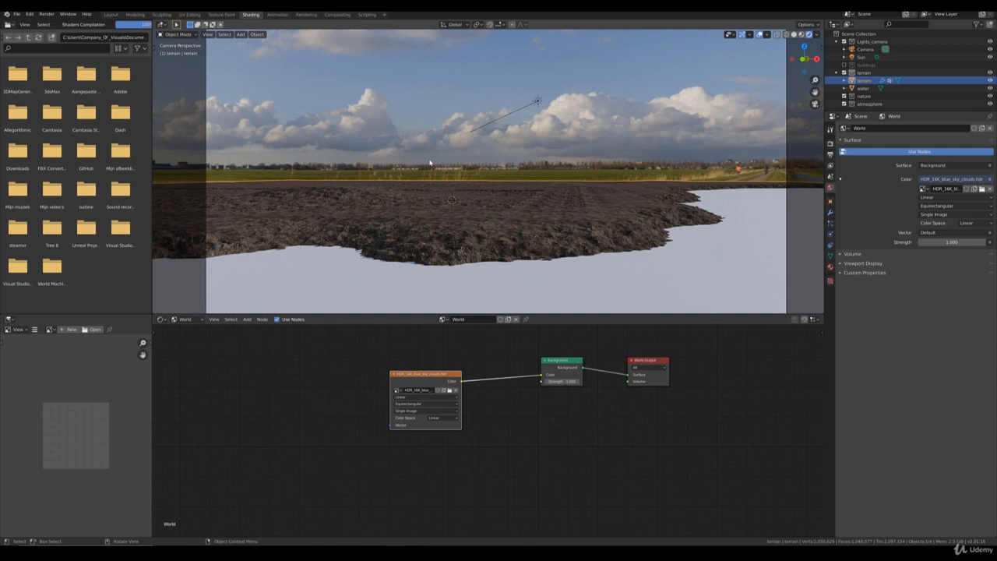
pyautogui.keyDown('shift'); pyautogui.moveTo(492, 155); pyautogui.dragTo(498, 214, button='middle'); pyautogui.keyUp('shift')
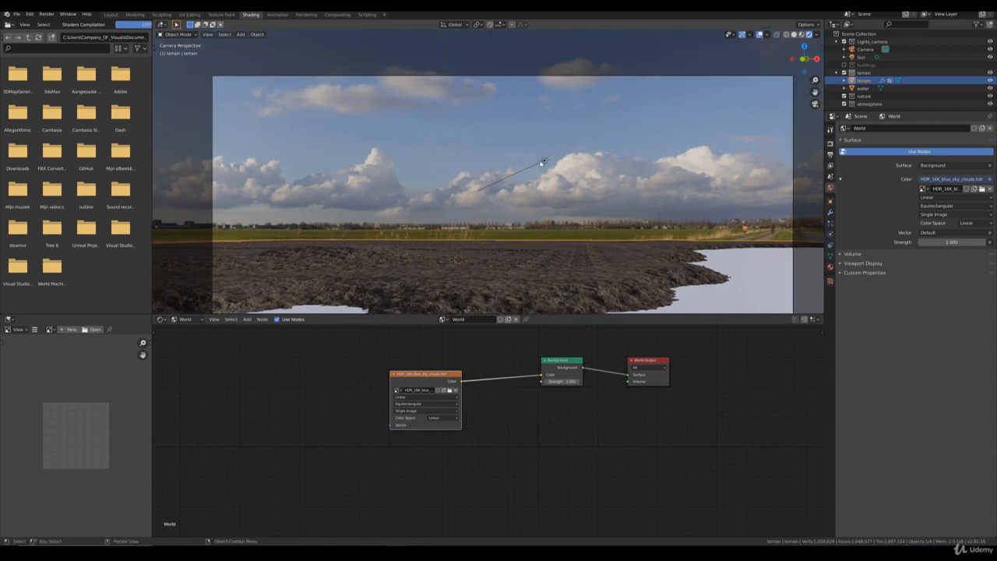
pyautogui.keyDown('shift'); pyautogui.moveTo(573, 183); pyautogui.dragTo(548, 150, button='middle'); pyautogui.keyUp('shift')
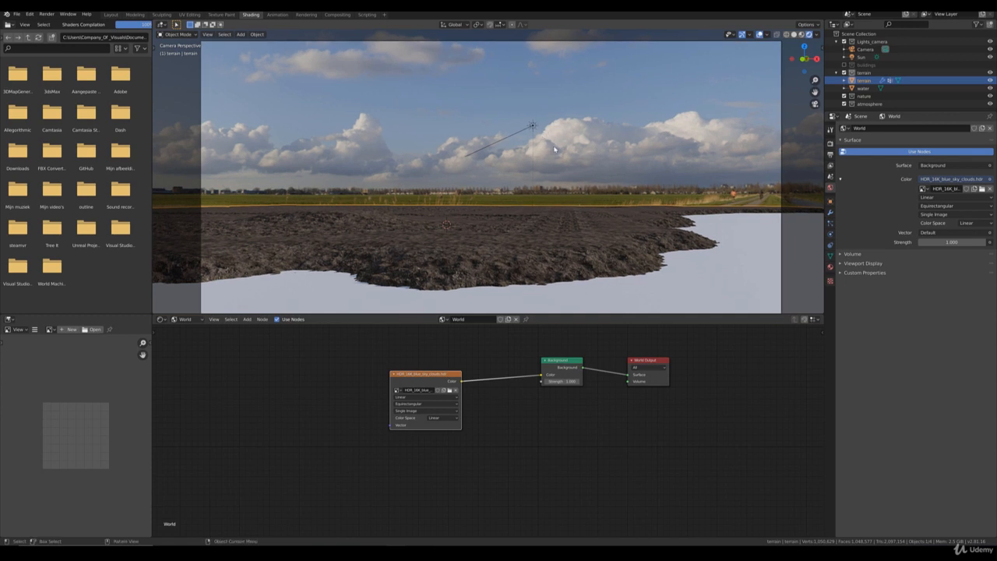
pyautogui.press('n')
pyautogui.click(820, 175)
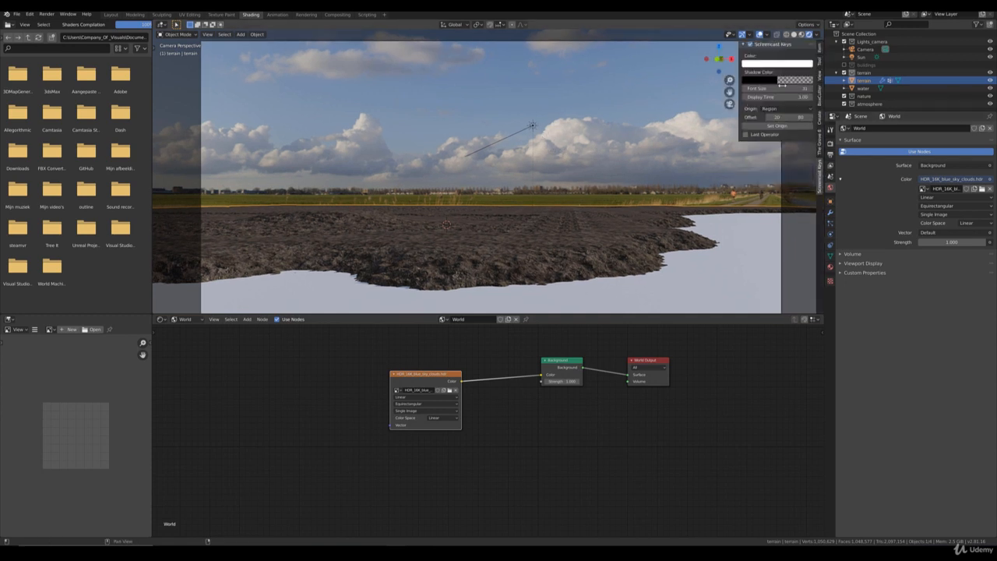
pyautogui.press('n')
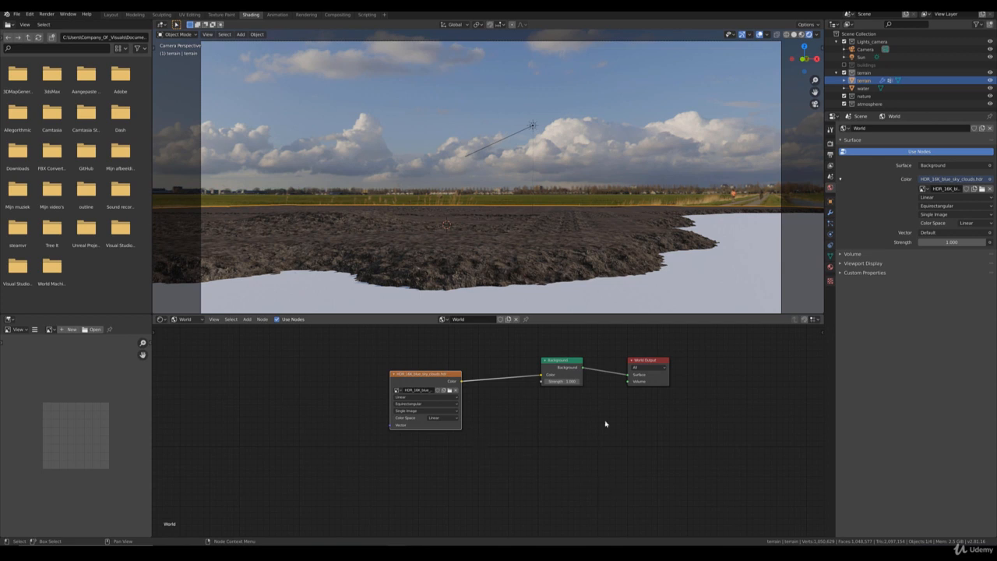
# - Add a Texture Coordinate node and connect its Generated output to the environment texture's Vector input
pyautogui.moveTo(538, 447); pyautogui.dragTo(566, 458, button='middle')
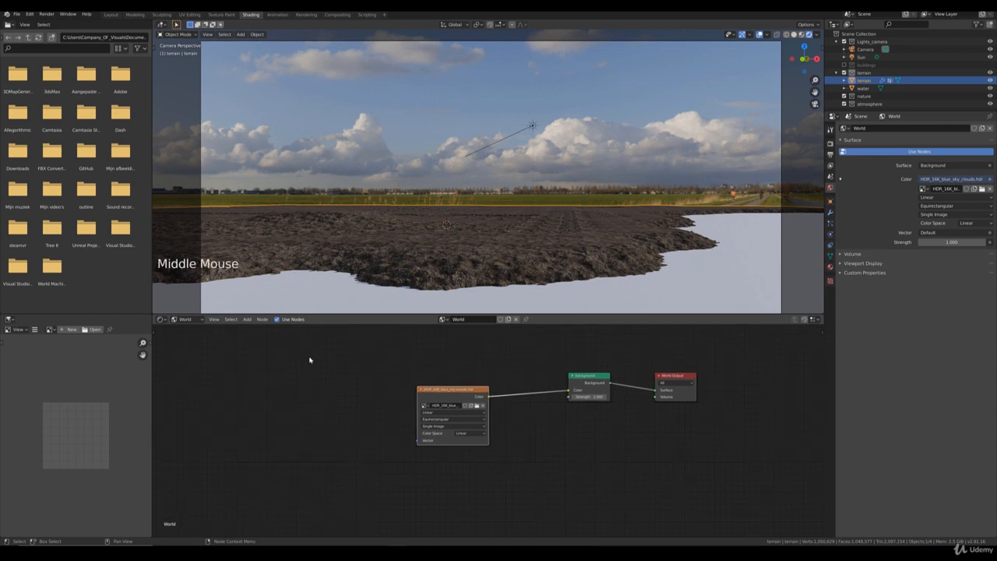
pyautogui.click(247, 319)
pyautogui.moveTo(279, 342)
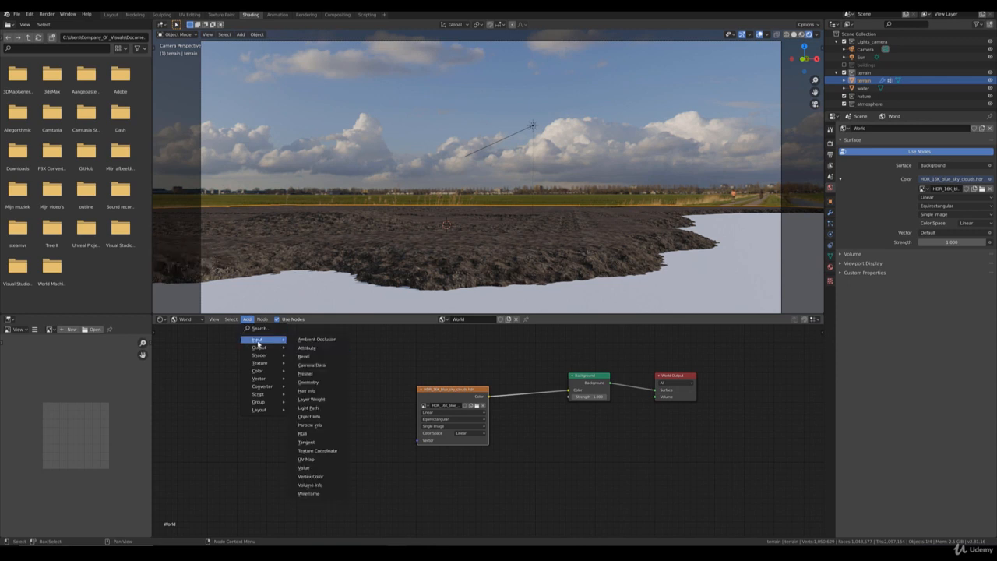
pyautogui.click(312, 454)
pyautogui.click(219, 425)
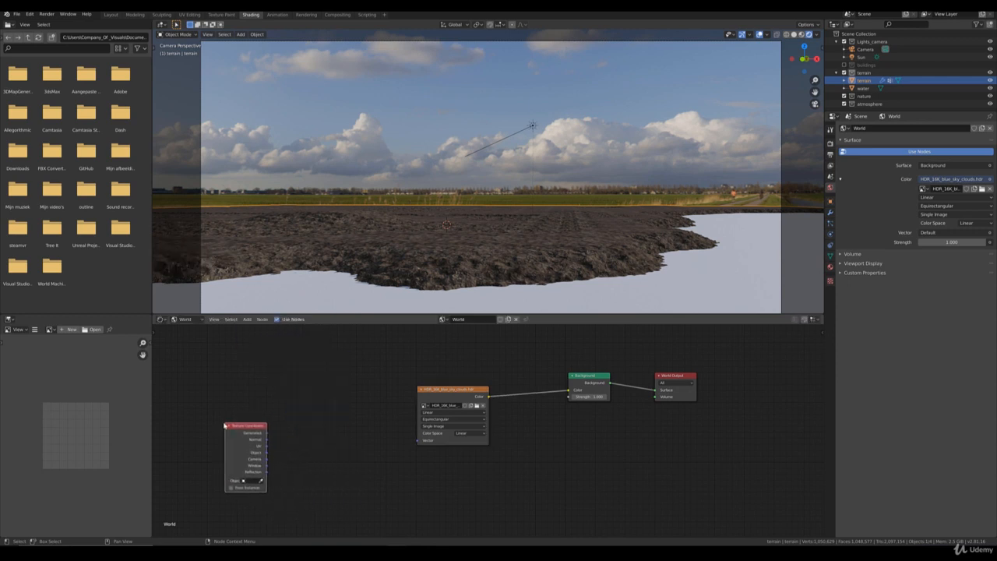
pyautogui.moveTo(266, 432); pyautogui.dragTo(419, 440)
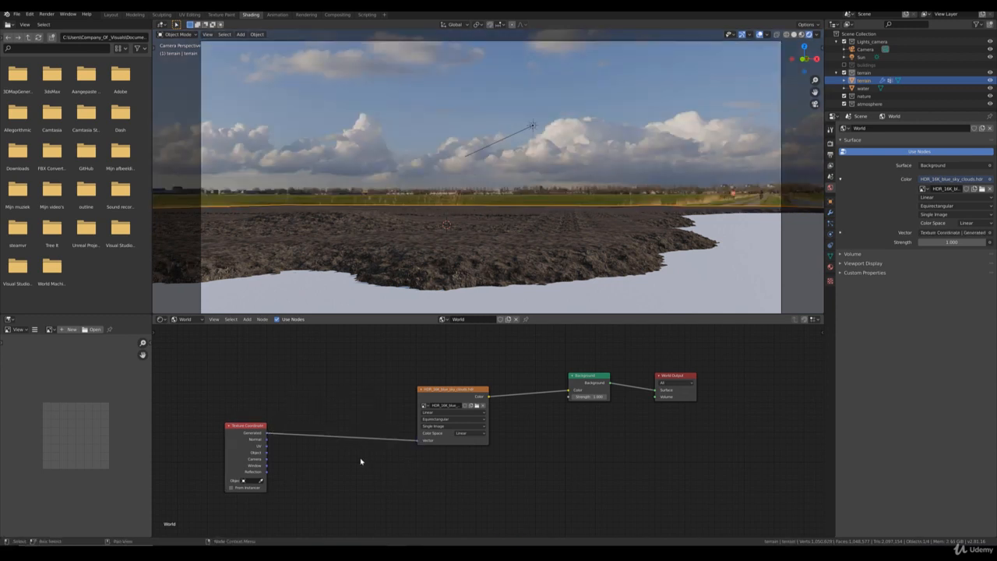
# - Insert a Mapping node on the link between the Texture Coordinate node and the environment texture
pyautogui.click(247, 319)
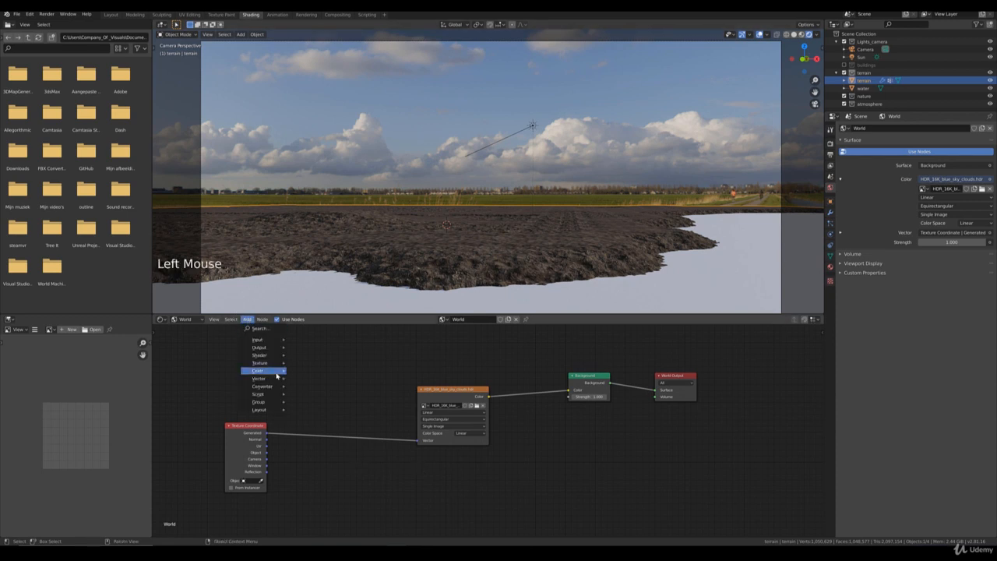
pyautogui.moveTo(277, 378)
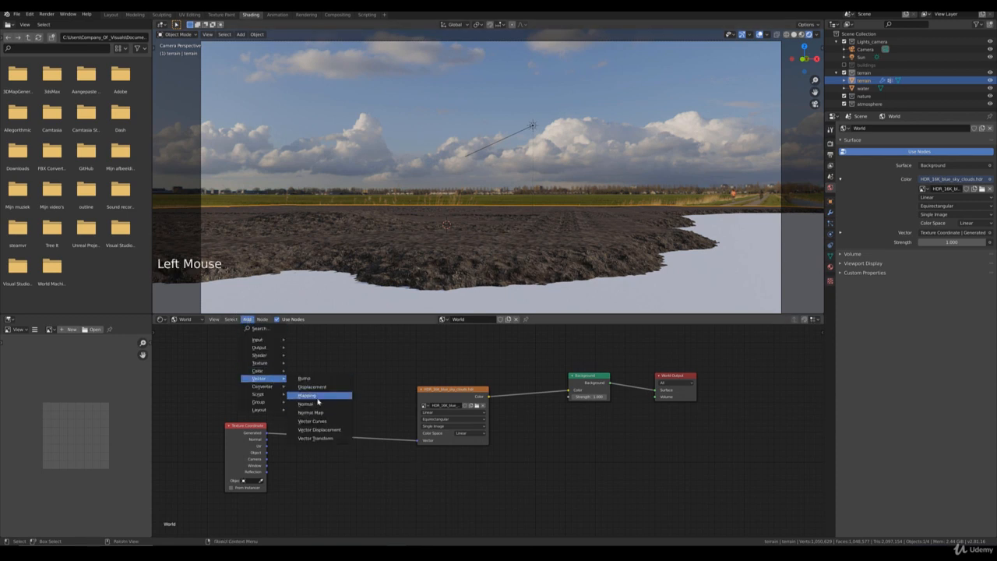
pyautogui.click(317, 401)
pyautogui.click(320, 405)
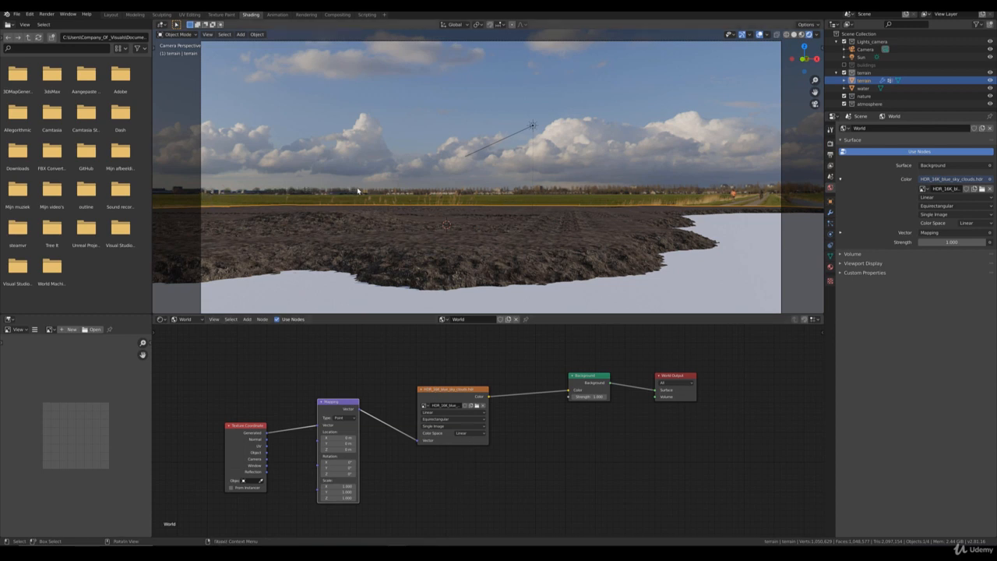
# - Lower the sky image to the terrain's horizon by setting the Mapping node's Z location to 0.04 m
pyautogui.click(345, 449)
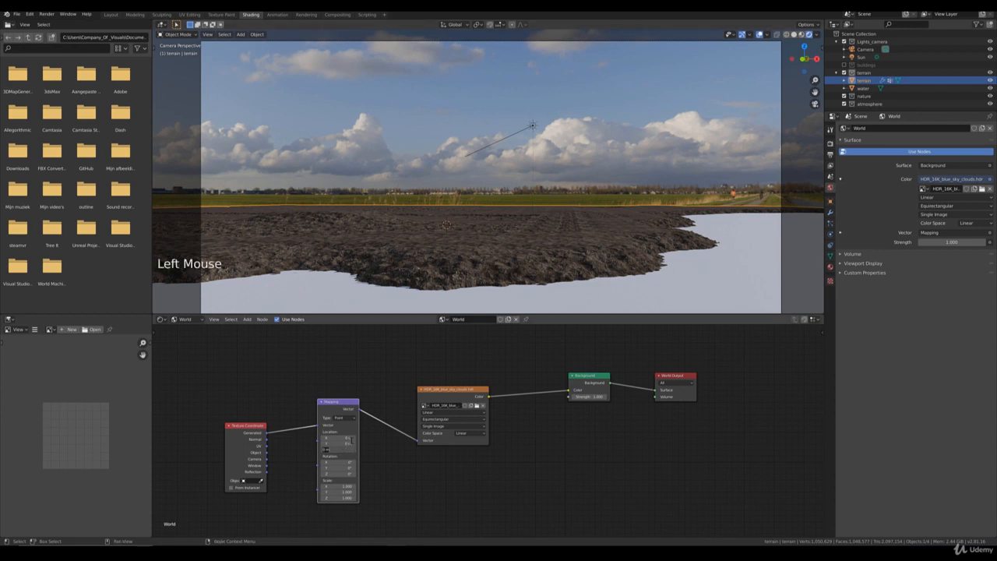
pyautogui.write('.03')
pyautogui.press('Return')
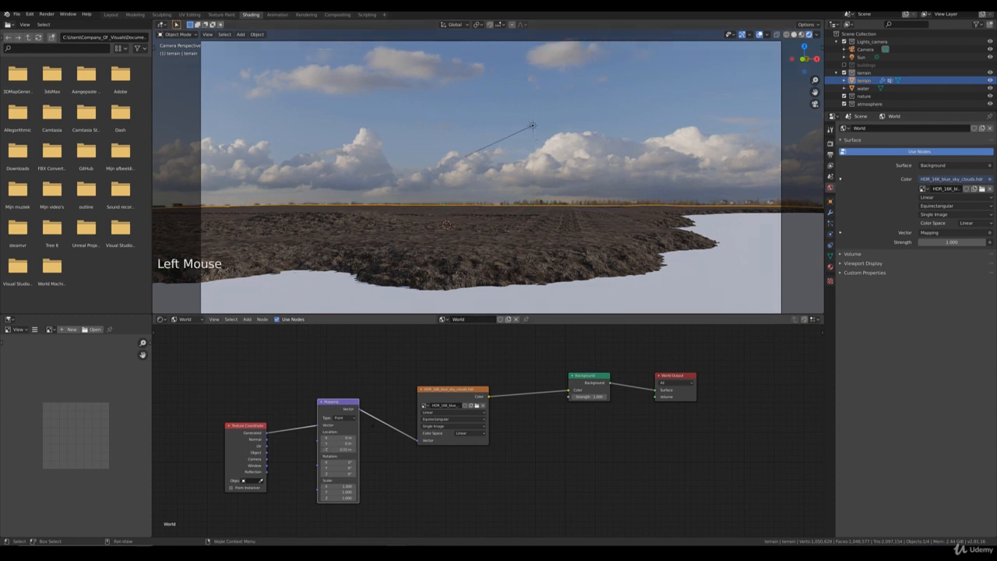
pyautogui.click(339, 449)
pyautogui.write('-0')
pyautogui.press('Return')
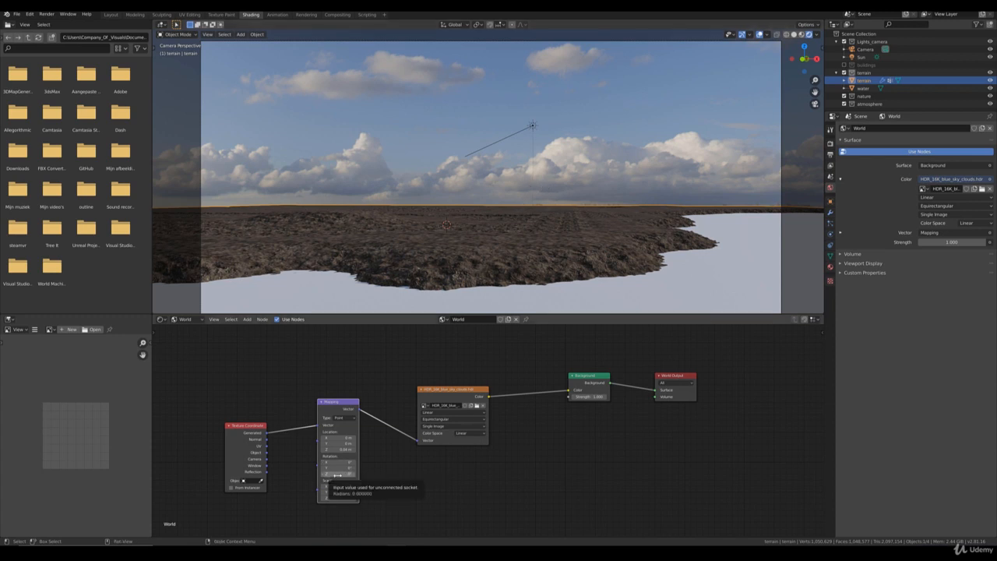
# - Rotate the sky about Z in the Mapping node to bring other clouds into view, and set its Z location to 0.045 m
pyautogui.moveTo(337, 474); pyautogui.dragTo(392, 474)
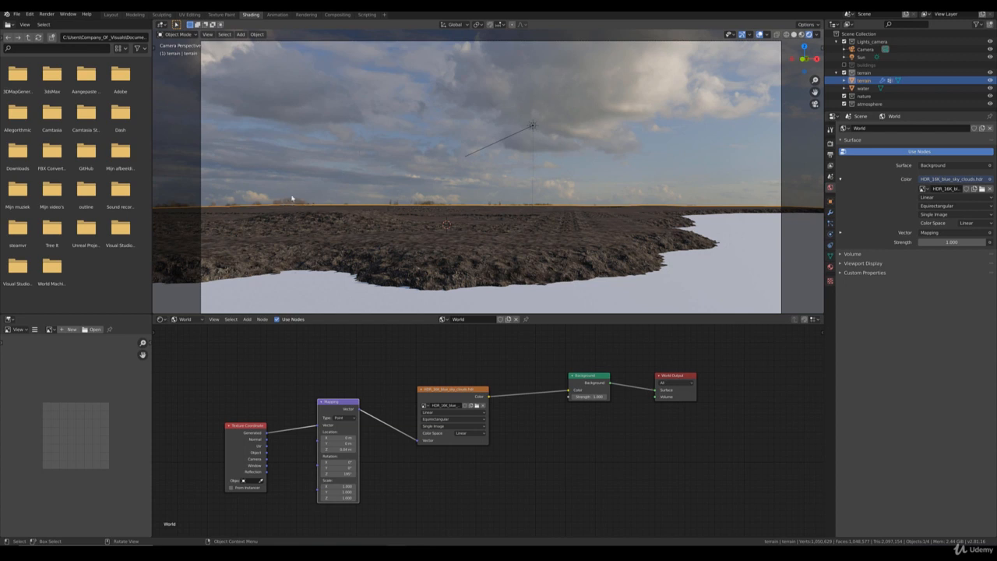
pyautogui.click(339, 450)
pyautogui.click(342, 449)
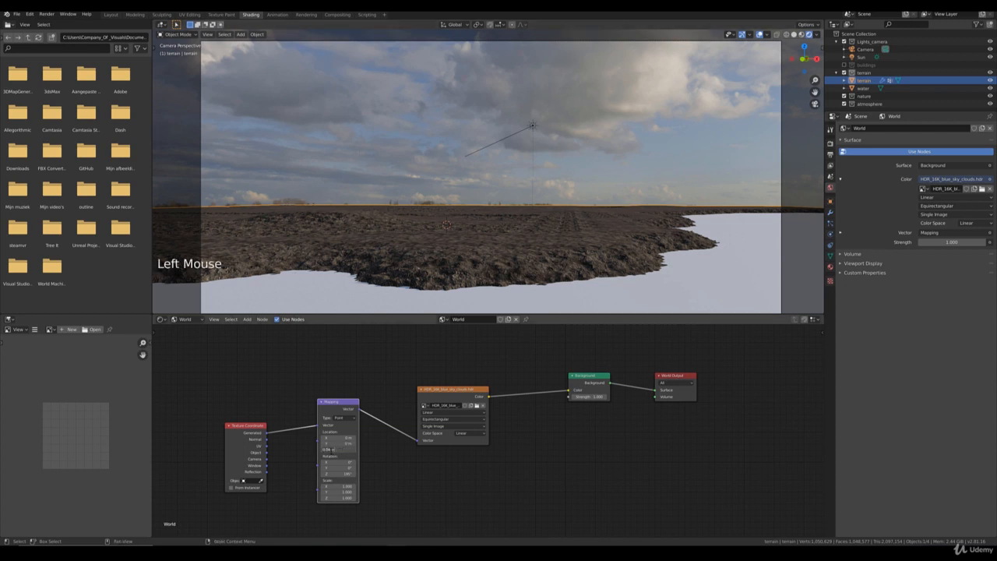
pyautogui.press('Left')
pyautogui.write('5')
pyautogui.press('Return')
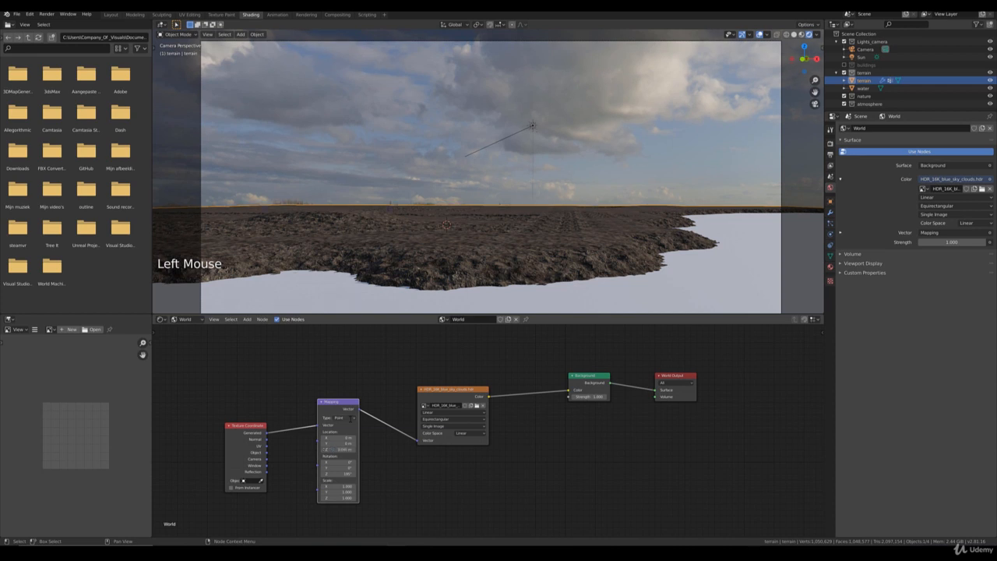
pyautogui.click(579, 483)
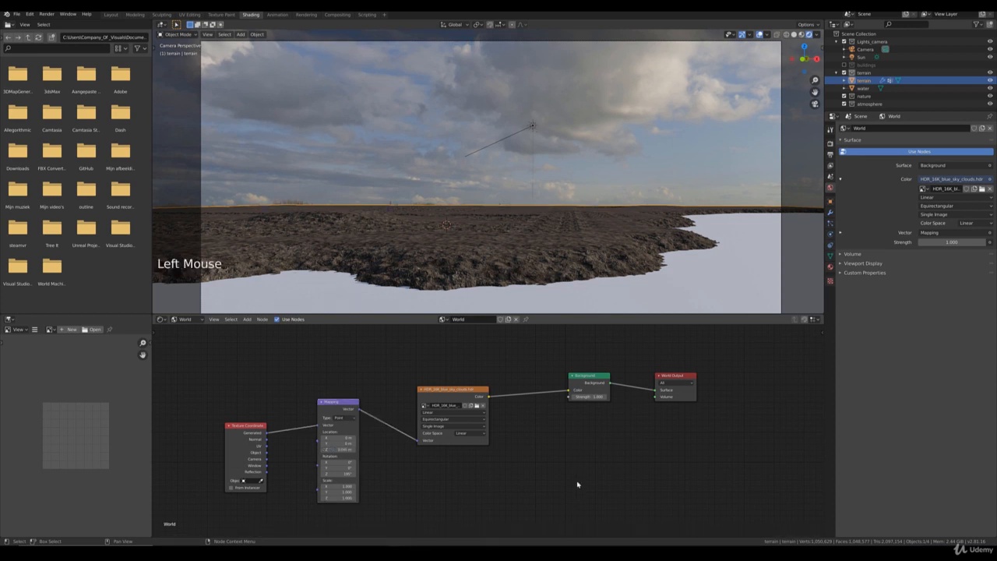
pyautogui.doubleClick(336, 450)
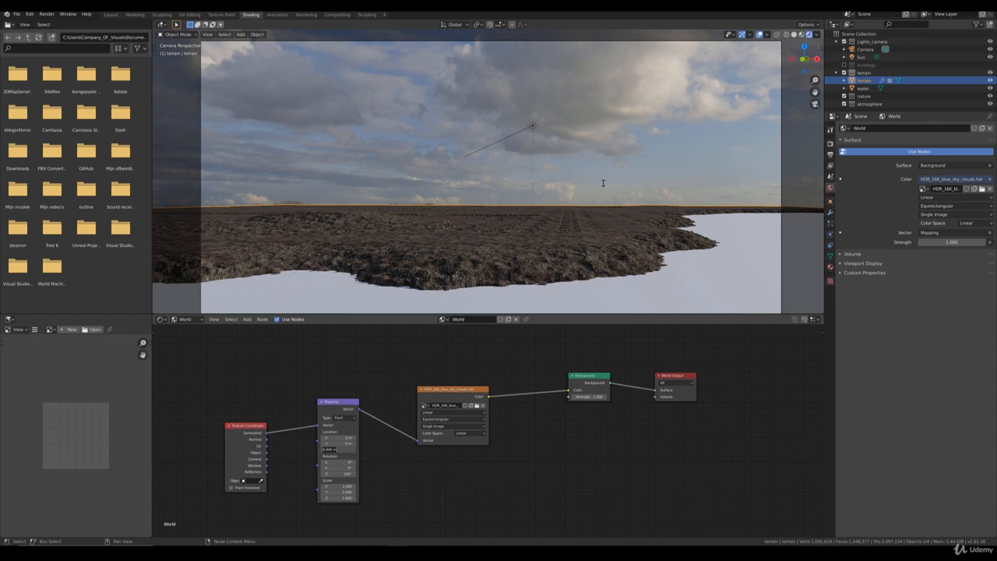
pyautogui.press('Return')
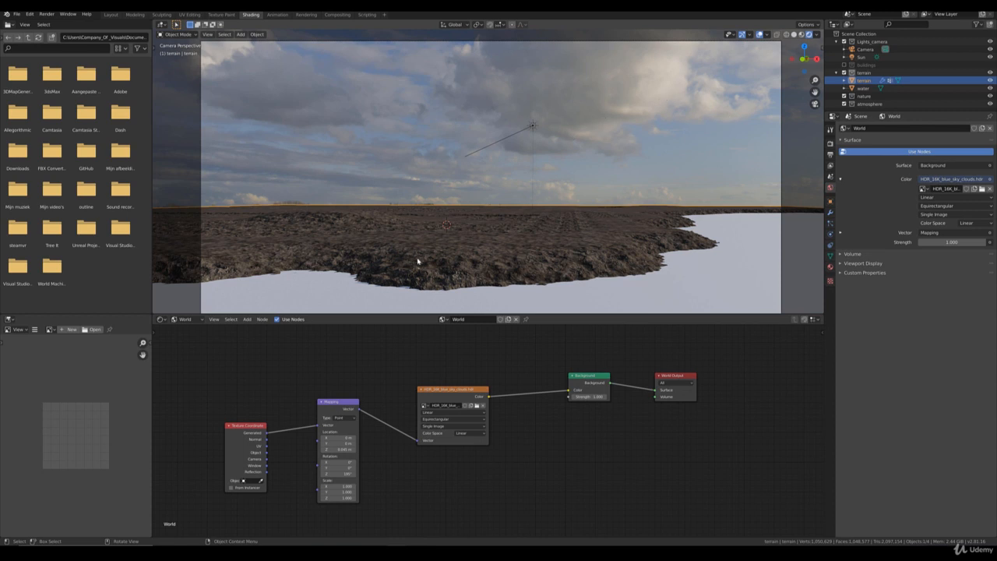
# - Select the water plane in front of the terrain
pyautogui.scroll(-3, 446, 238)
pyautogui.click(551, 261)
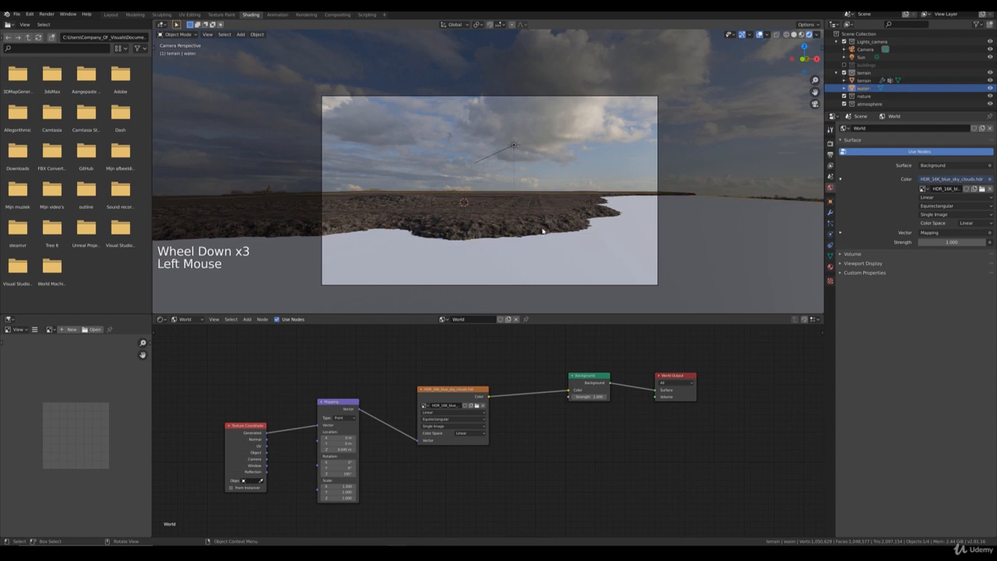
pyautogui.scroll(2, 512, 210)
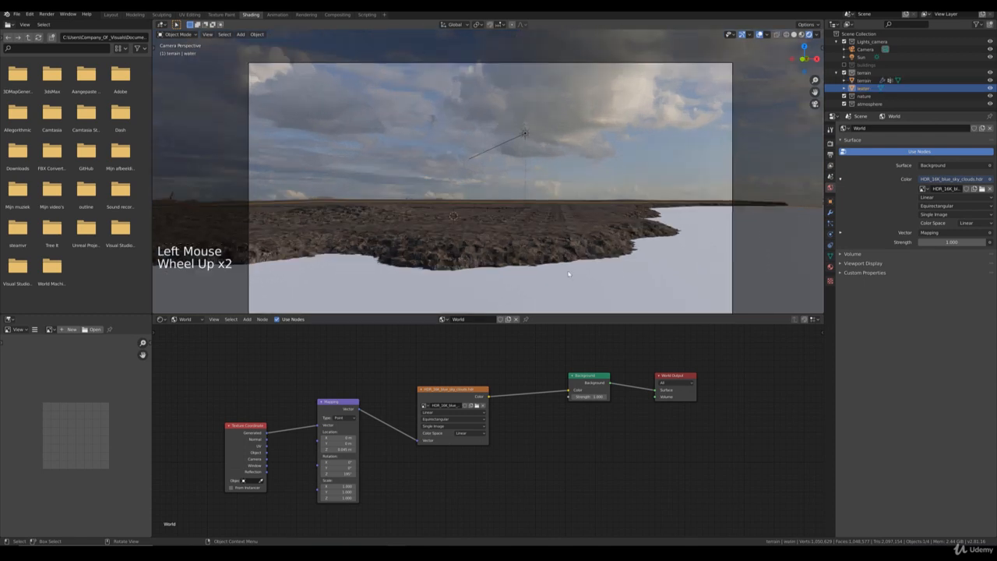